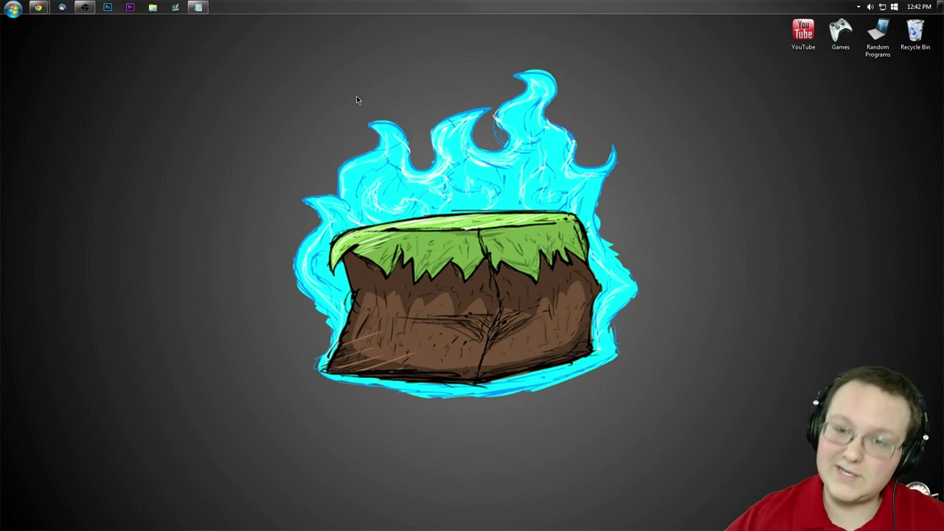
# Open the 1.8 Camping Mod download link in a new tab.
pyautogui.moveTo(37, 7)
pyautogui.click(151, 46)
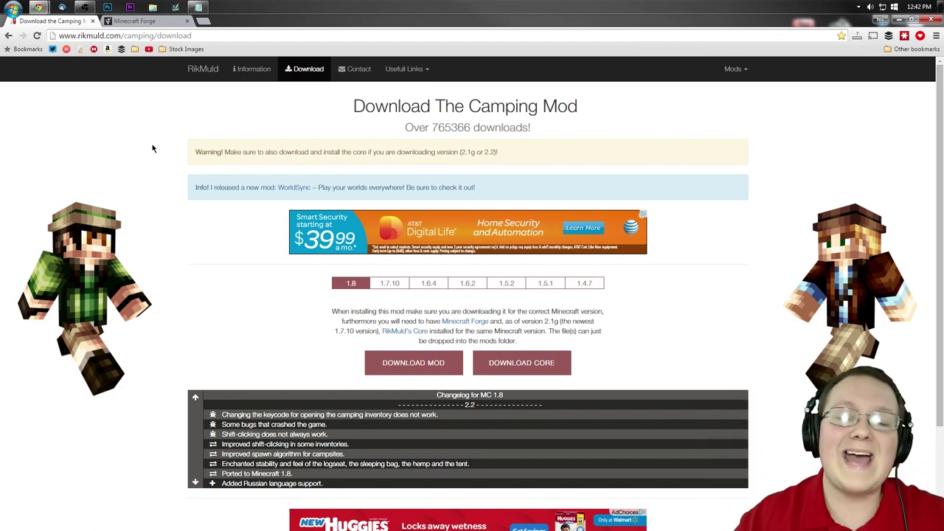
pyautogui.scroll(-3, 200, 194)
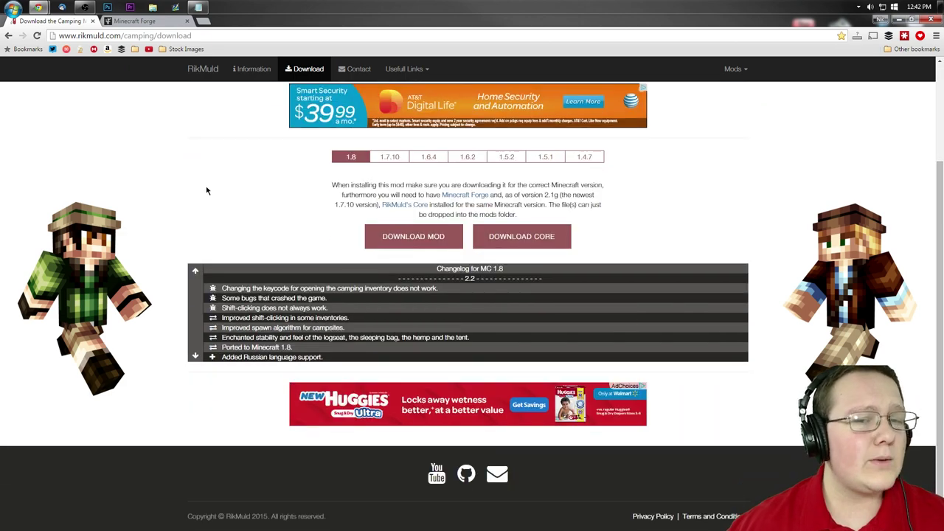
pyautogui.rightClick(410, 244)
pyautogui.click(443, 248)
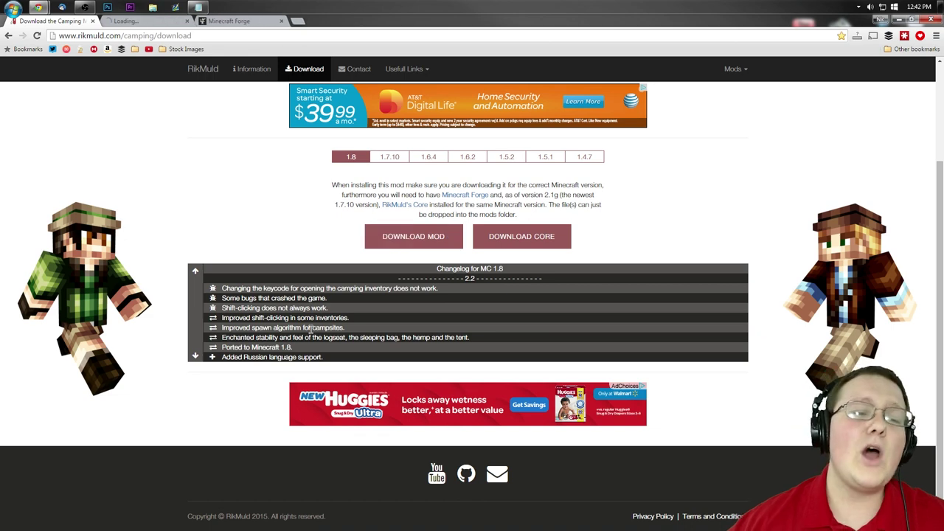
# Download RikMuld's Core and keep both RikMuldsCore_1.2.jar and TheCampingMod_2.2.jar despite the warnings.
pyautogui.click(514, 238)
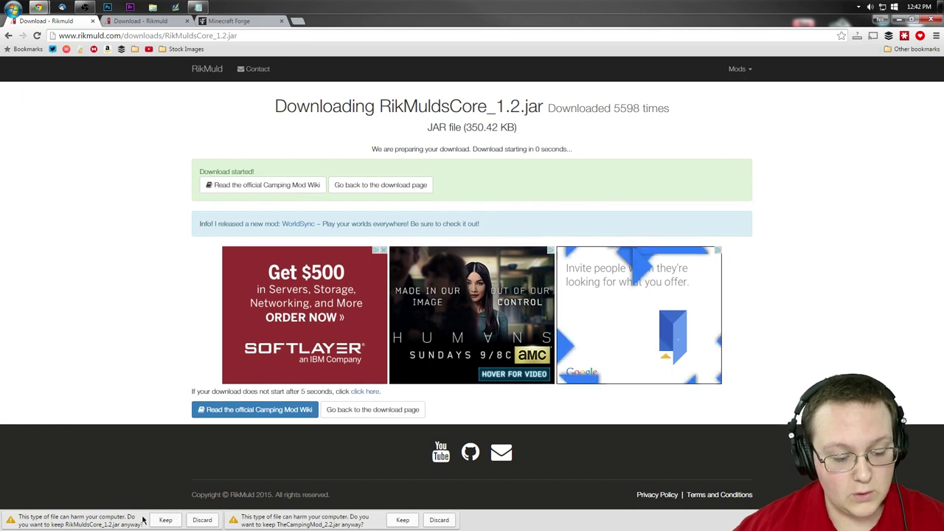
pyautogui.click(165, 520)
pyautogui.click(277, 521)
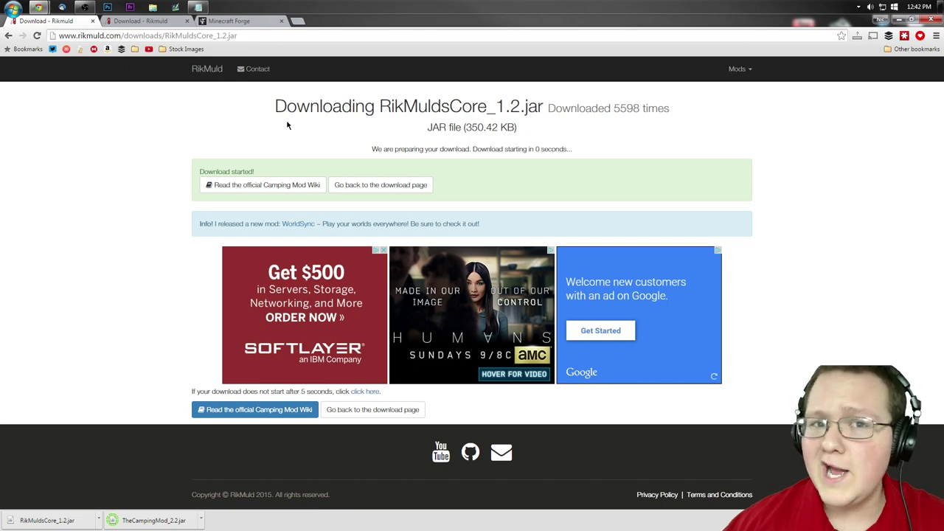
pyautogui.click(233, 24)
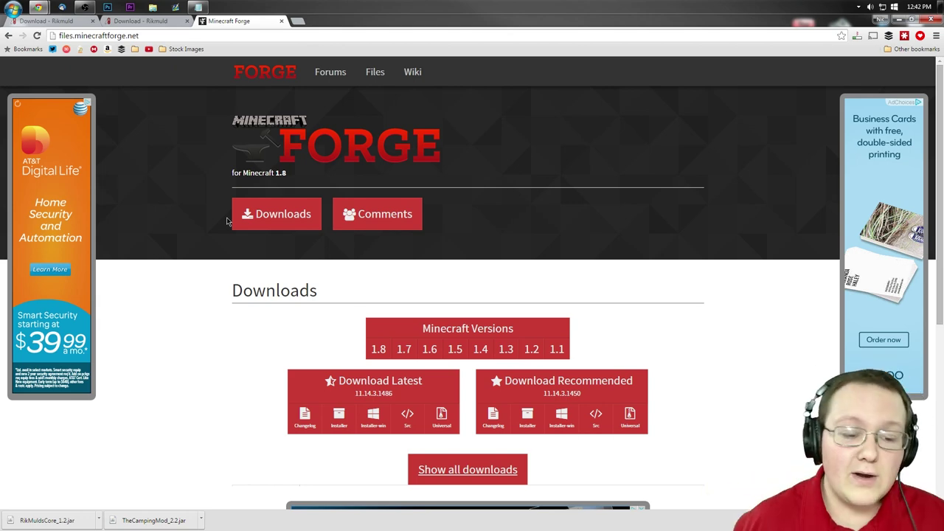
# Choose the Installer link under Download Recommended on the Forge 1.8 page.
pyautogui.scroll(-3, 475, 297)
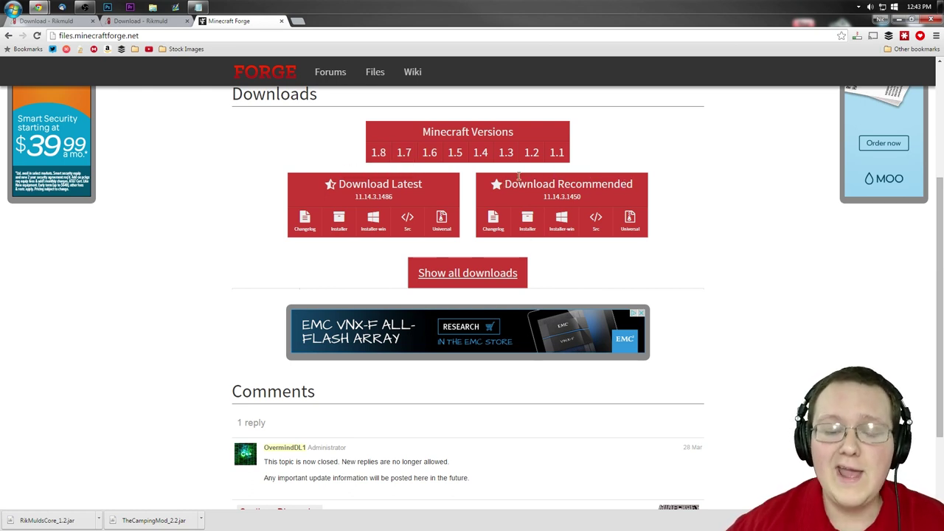
pyautogui.click(528, 217)
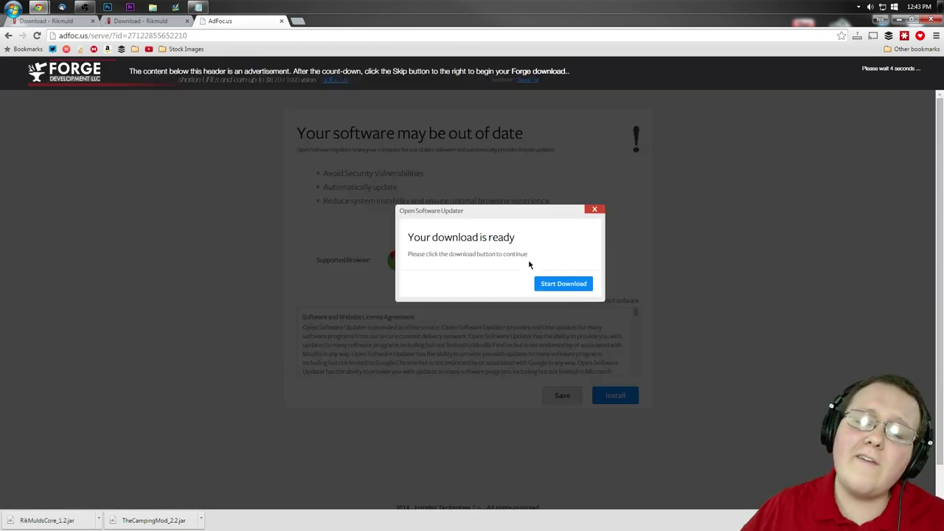
# Skip the adfoc.us ad and keep the Forge 1.8-11.14.3.1450 installer jar download.
pyautogui.rightClick(630, 78)
pyautogui.click(616, 85)
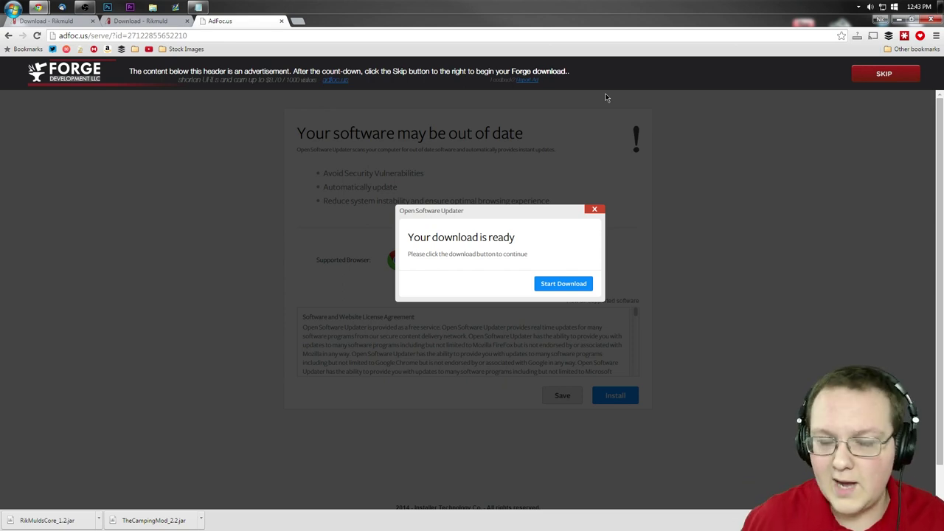
pyautogui.click(879, 78)
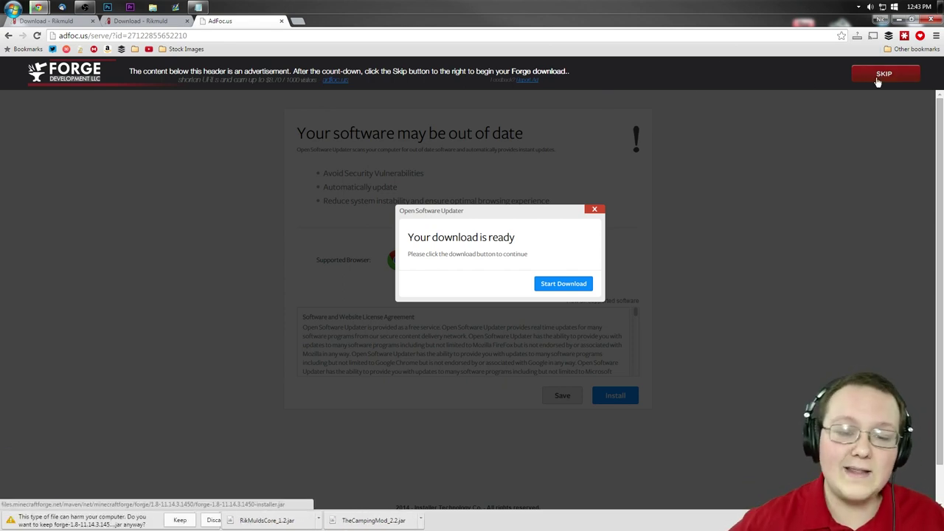
pyautogui.click(180, 521)
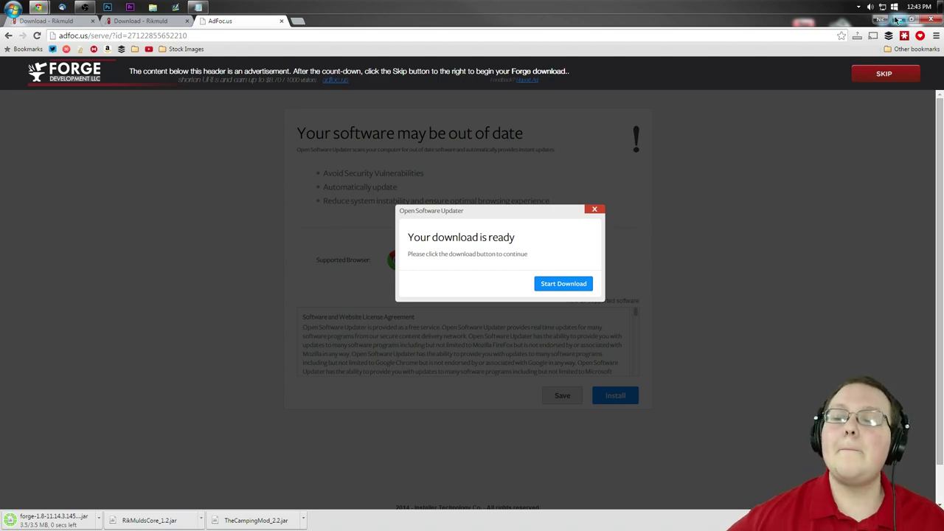
pyautogui.click(898, 20)
# Line up the Forge installer, Camping Mod and core jars along the top of the desktop.
pyautogui.moveTo(190, 189); pyautogui.dragTo(395, 35)
pyautogui.click(468, 81)
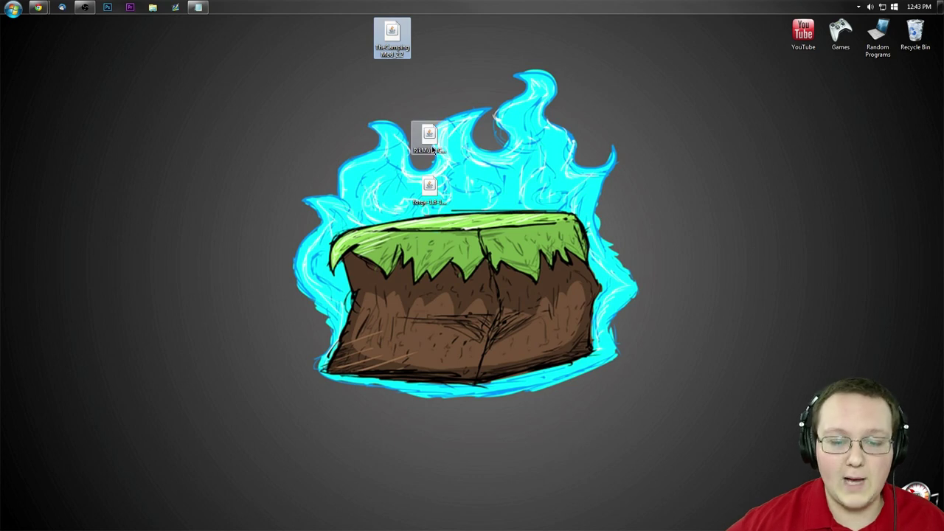
pyautogui.moveTo(429, 138); pyautogui.dragTo(358, 40)
pyautogui.moveTo(429, 188); pyautogui.dragTo(487, 30)
pyautogui.click(494, 176)
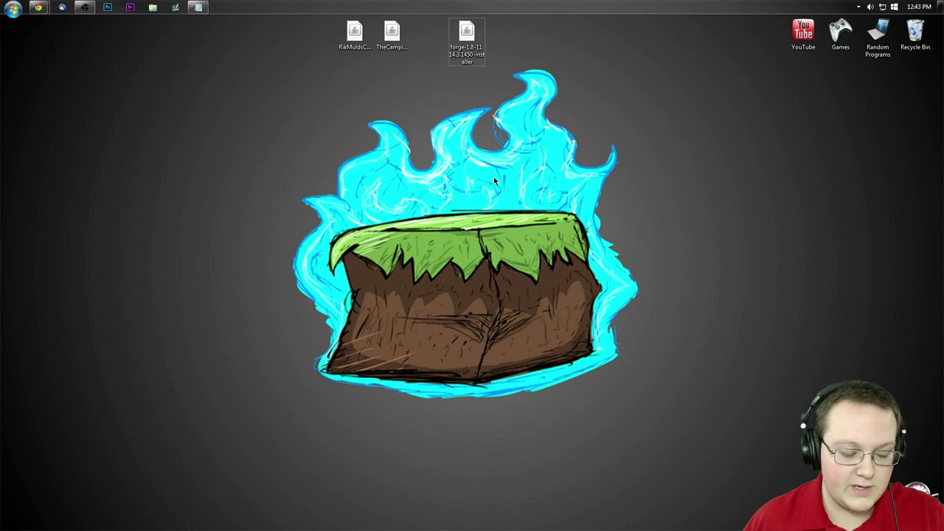
# Open the Downloads folder via Win+R 'downloads', confirm it is empty, and close it.
pyautogui.press('super+r')
pyautogui.write('dw')
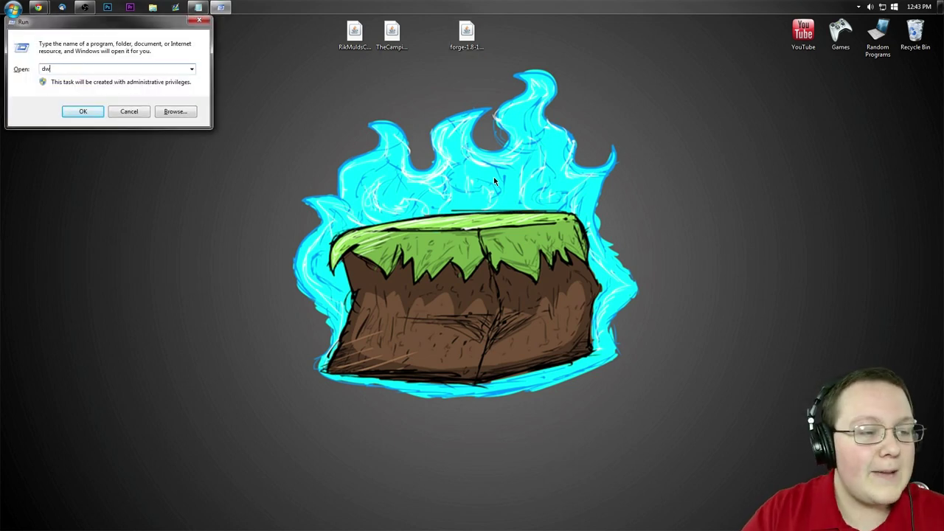
pyautogui.press('BackSpace')
pyautogui.write('ownloads')
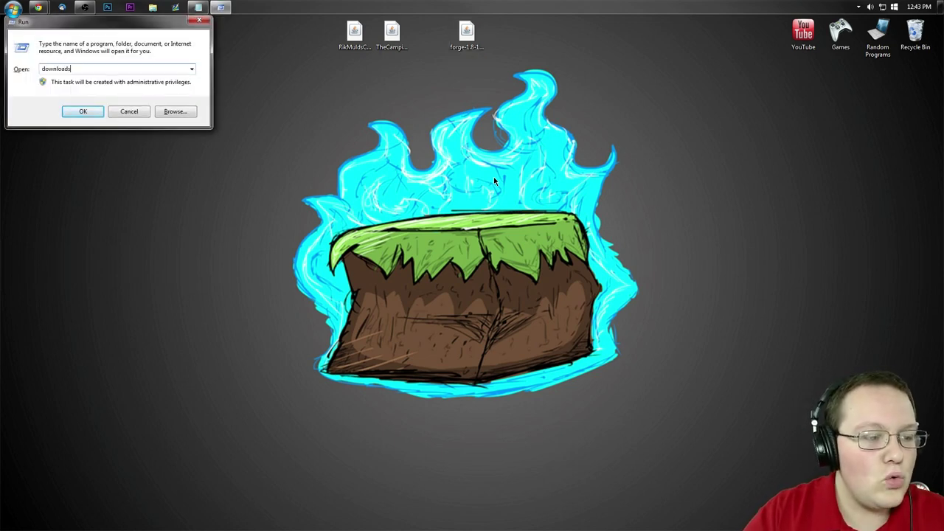
pyautogui.press('Return')
pyautogui.moveTo(680, 76); pyautogui.dragTo(384, 98)
pyautogui.moveTo(466, 33); pyautogui.dragTo(504, 36)
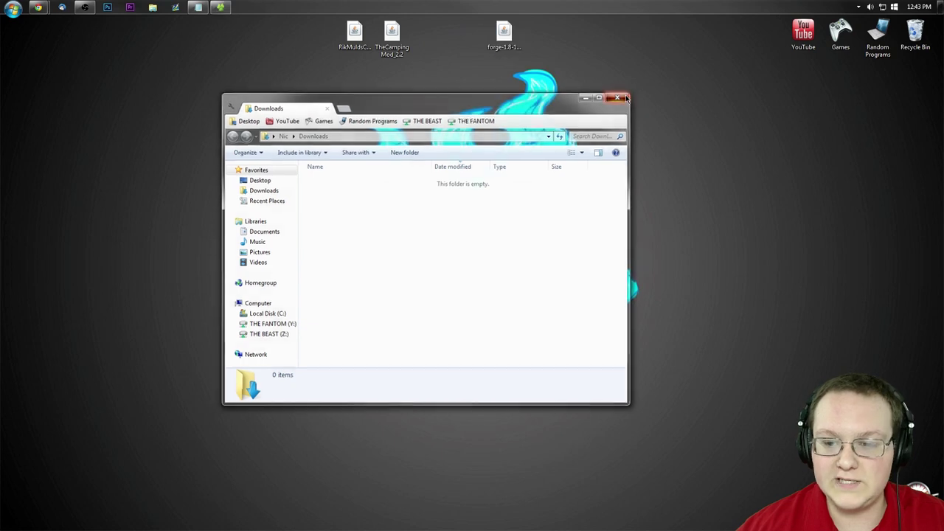
pyautogui.click(619, 98)
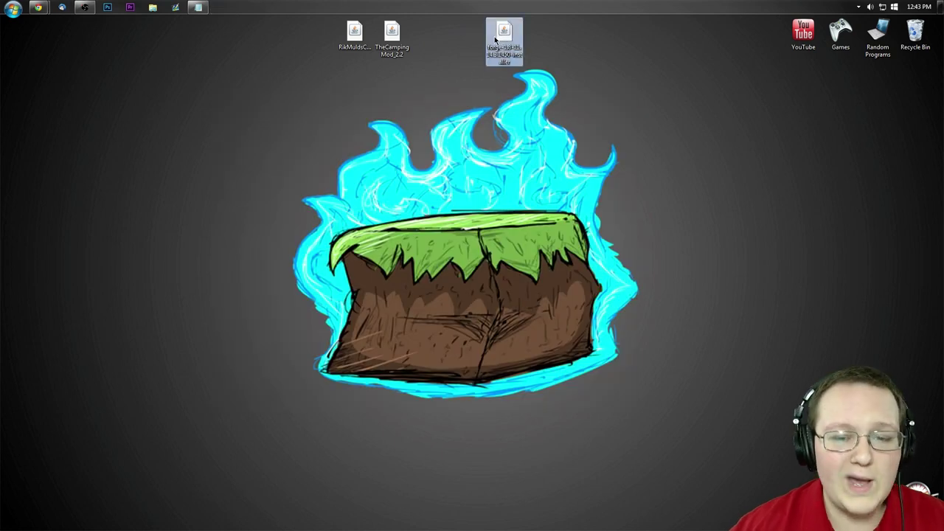
pyautogui.rightClick(492, 36)
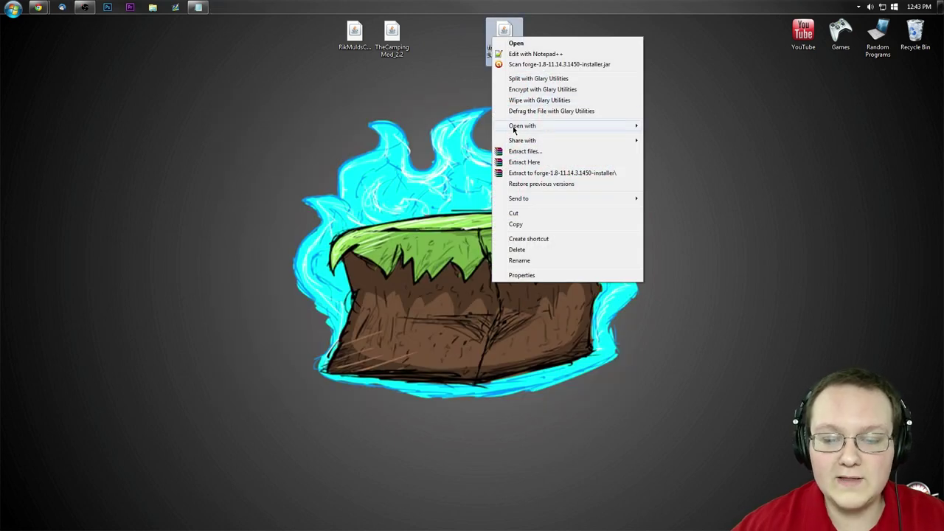
# Install the Forge 11.14.3.1450 client, recycle the installer jar, and regroup the two mod jars.
pyautogui.click(710, 399)
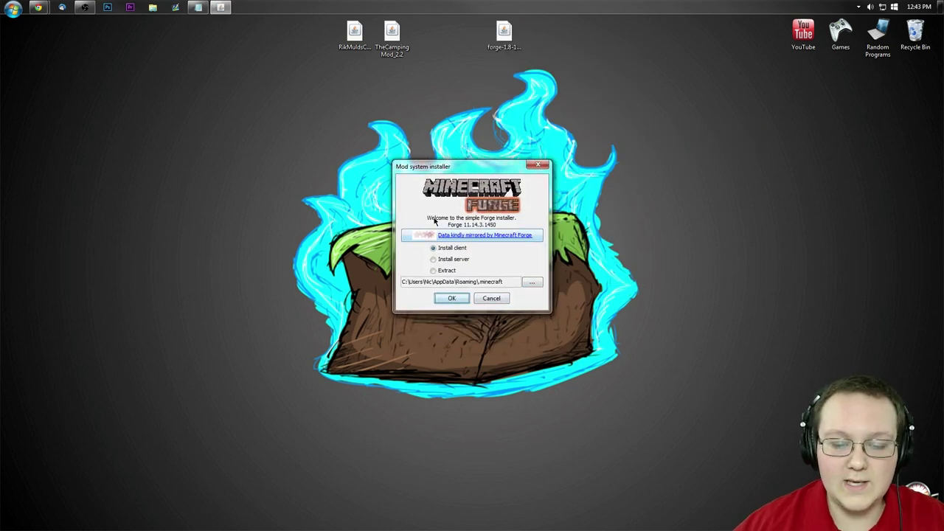
pyautogui.click(451, 298)
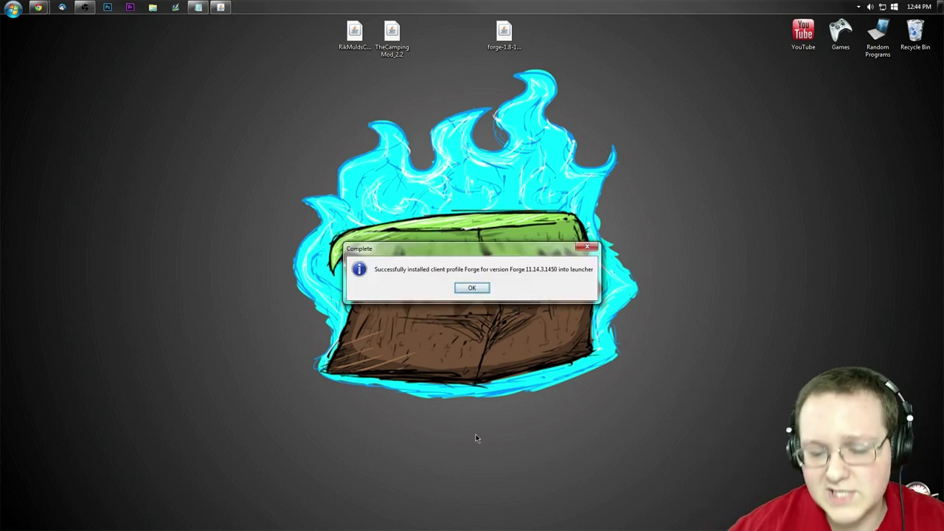
pyautogui.click(472, 287)
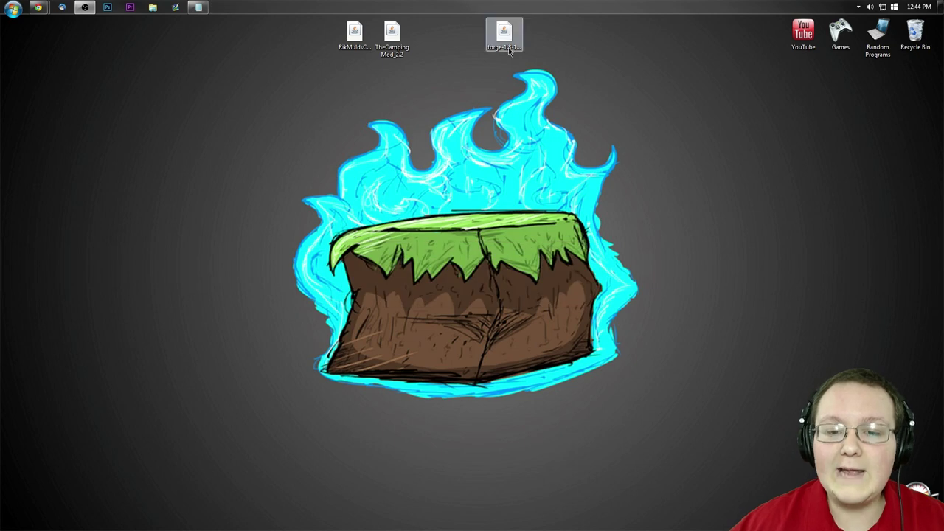
pyautogui.moveTo(504, 31); pyautogui.dragTo(919, 52)
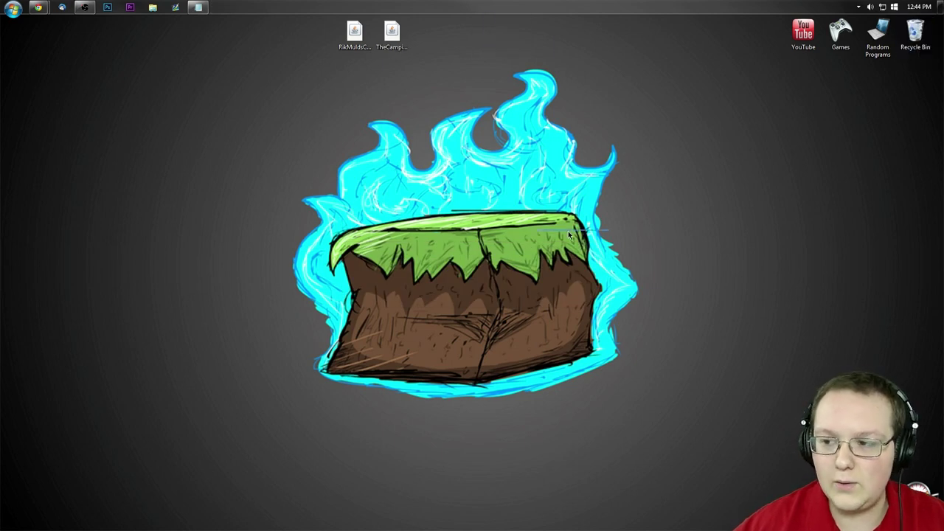
pyautogui.moveTo(610, 230); pyautogui.dragTo(483, 59)
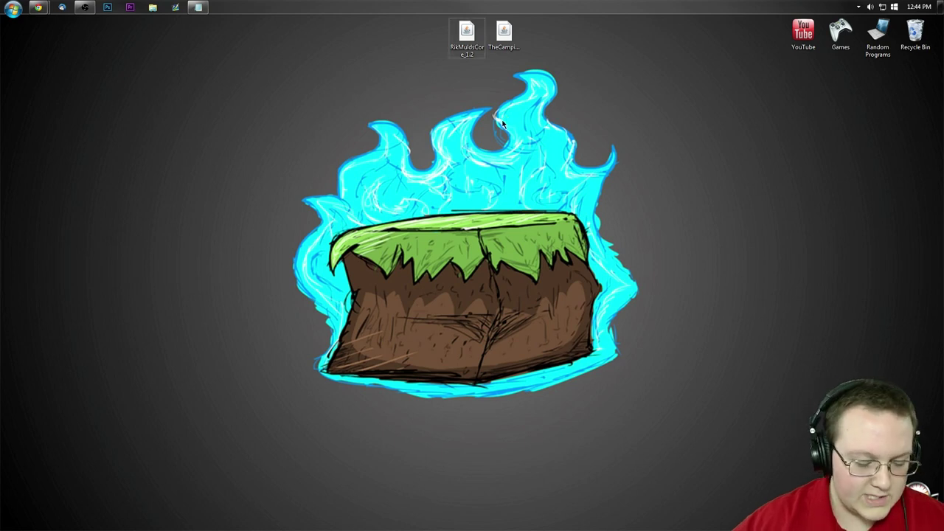
# Go to %appdata%\.minecraft and move its old mods folder to the Recycle Bin.
pyautogui.press('super+r')
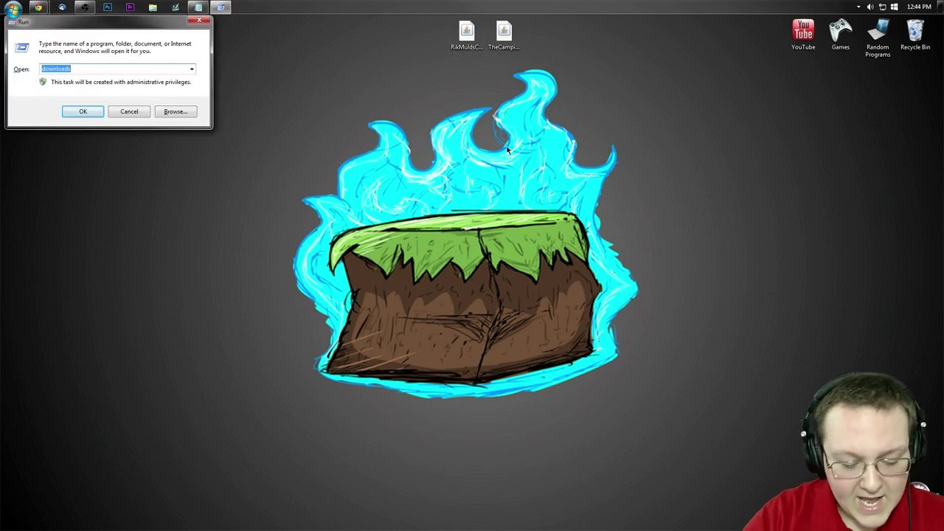
pyautogui.write('%appdata')
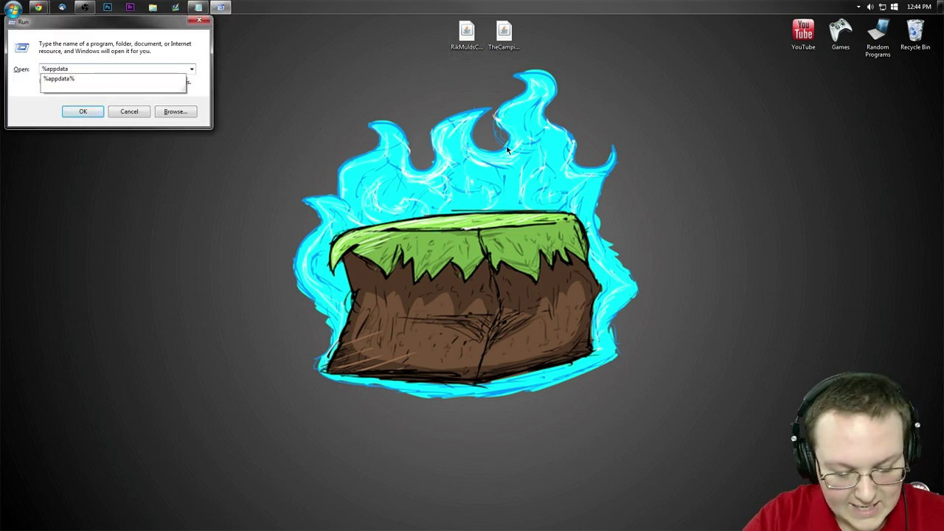
pyautogui.write('%')
pyautogui.press('Return')
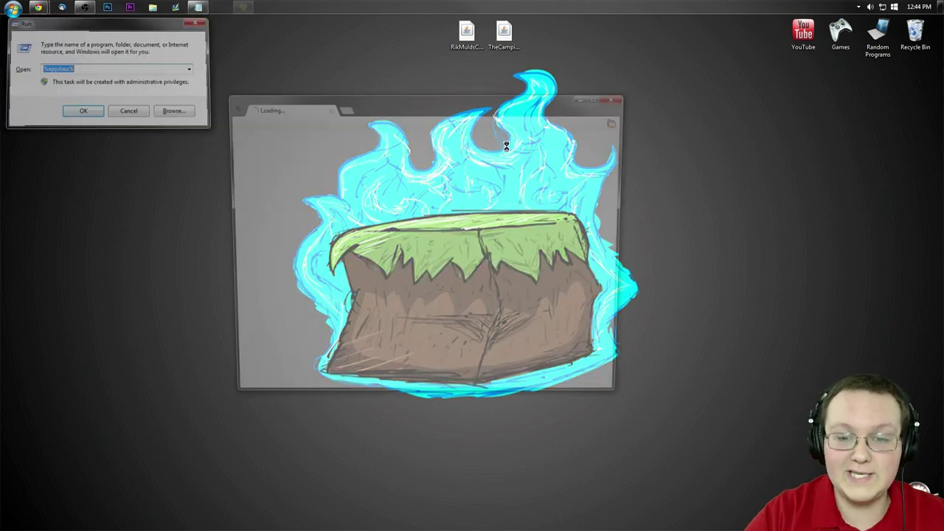
pyautogui.doubleClick(341, 192)
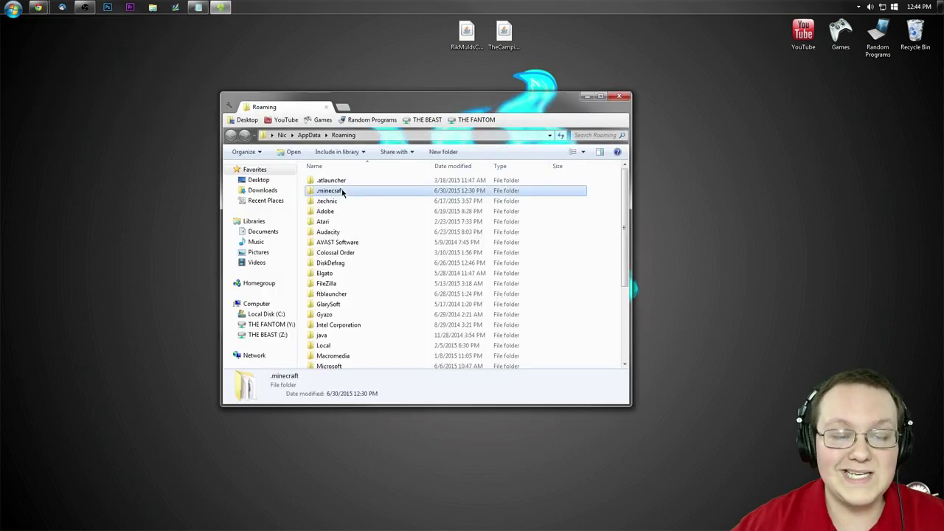
pyautogui.moveTo(340, 231); pyautogui.dragTo(901, 27)
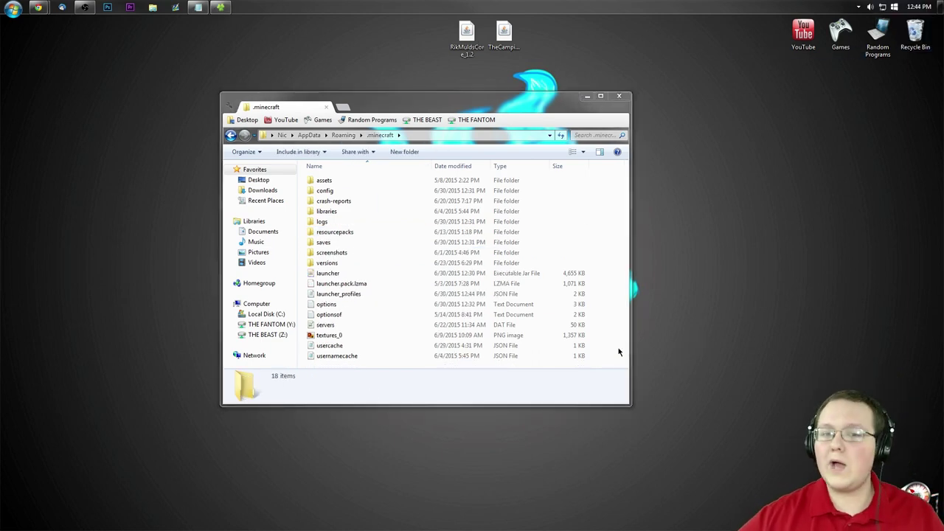
# Create a new folder named 'mods' in .minecraft and open it.
pyautogui.rightClick(605, 205)
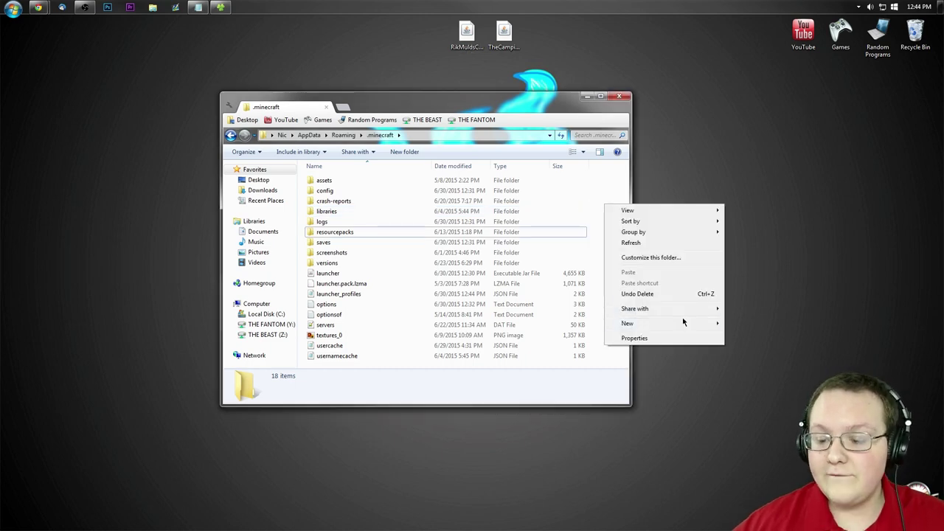
pyautogui.click(740, 322)
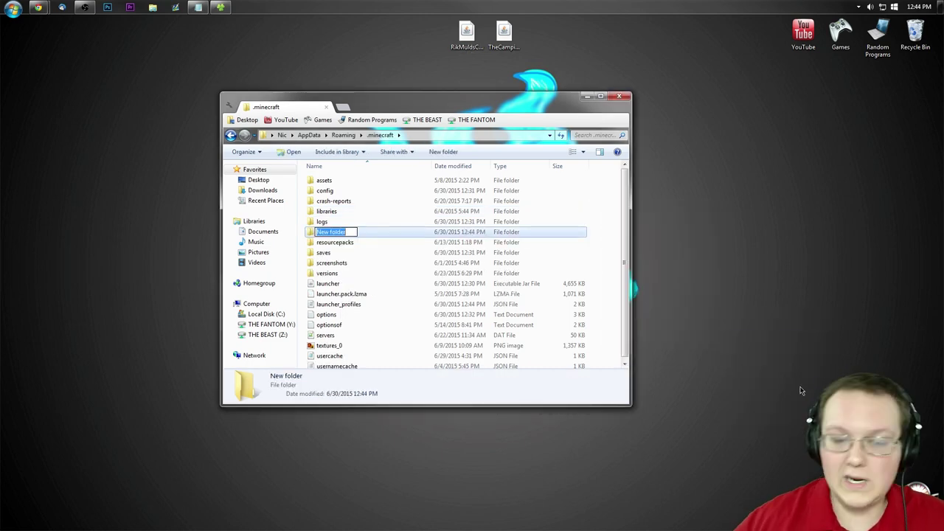
pyautogui.write('mods')
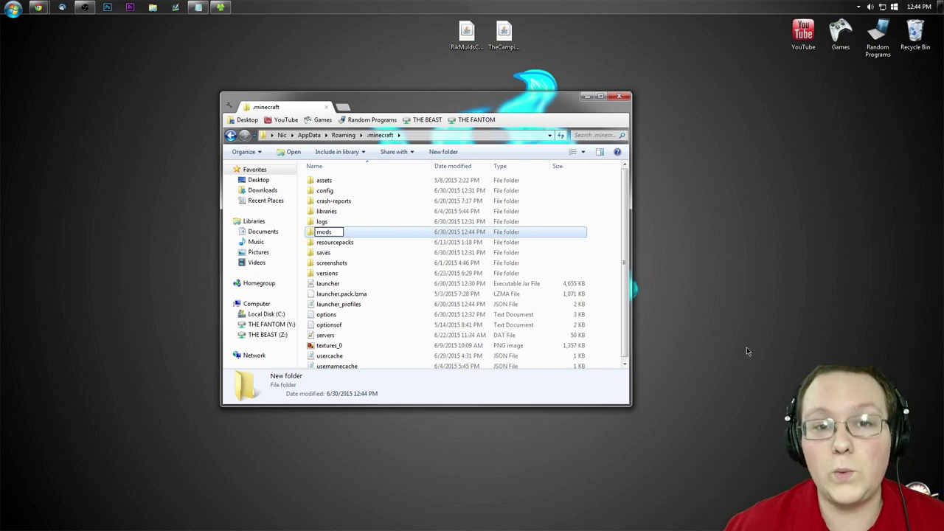
pyautogui.click(444, 243)
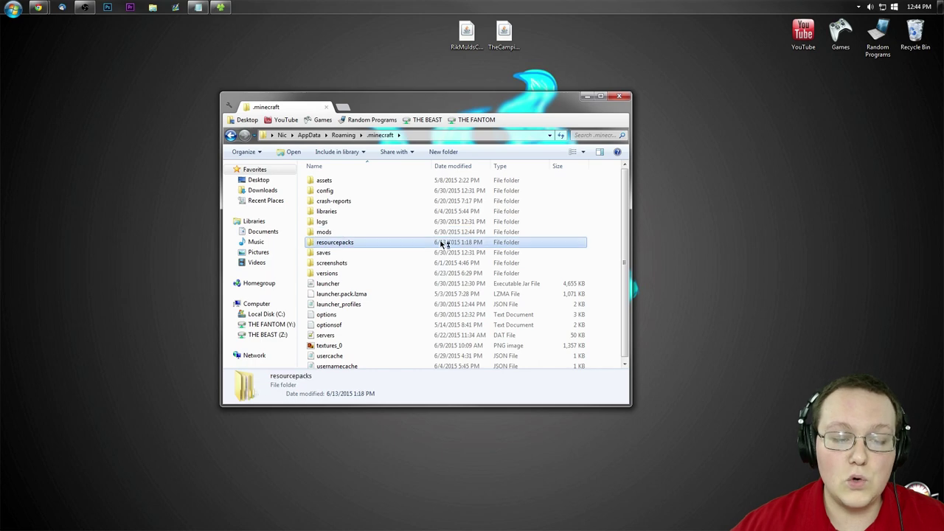
pyautogui.doubleClick(424, 233)
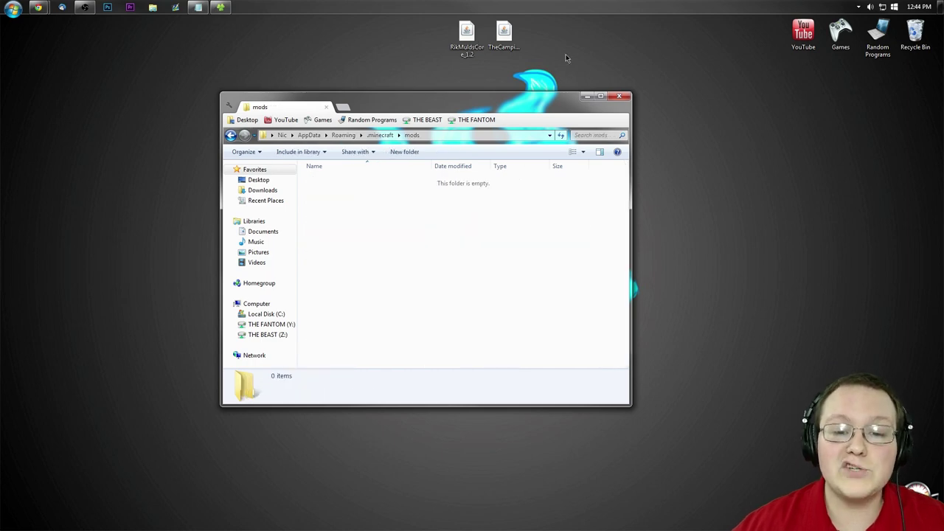
# Move RikMuldsCore_1.2 and TheCampingMod_2.2 from the desktop into mods, then open Games.
pyautogui.moveTo(565, 56); pyautogui.dragTo(463, 48)
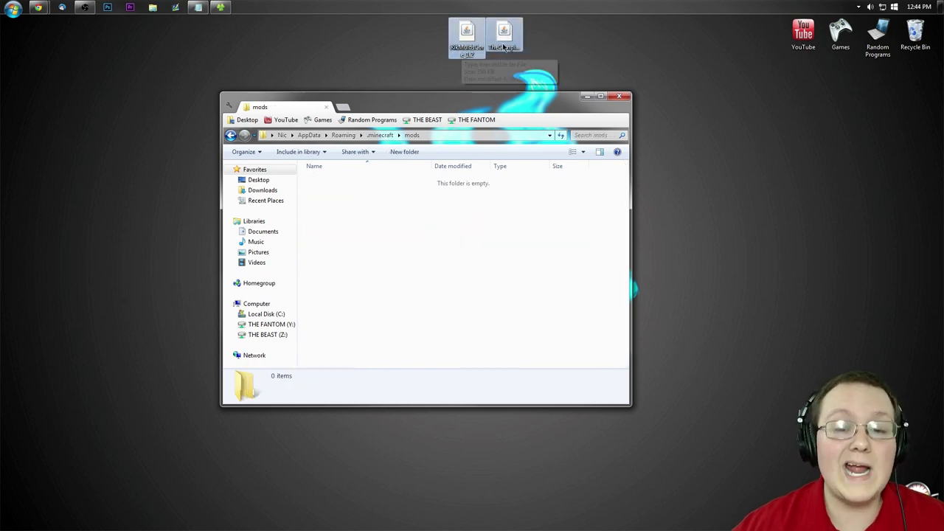
pyautogui.moveTo(464, 53); pyautogui.dragTo(442, 221)
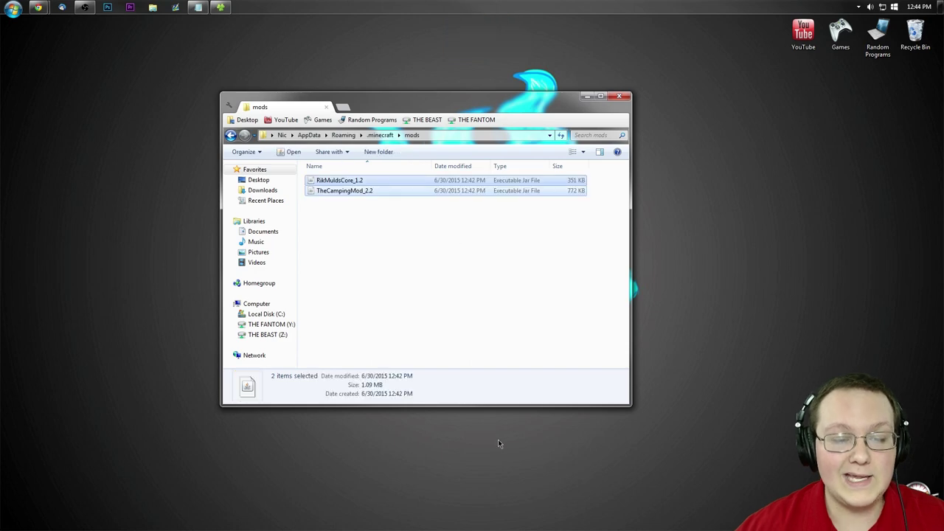
pyautogui.click(619, 96)
pyautogui.doubleClick(840, 33)
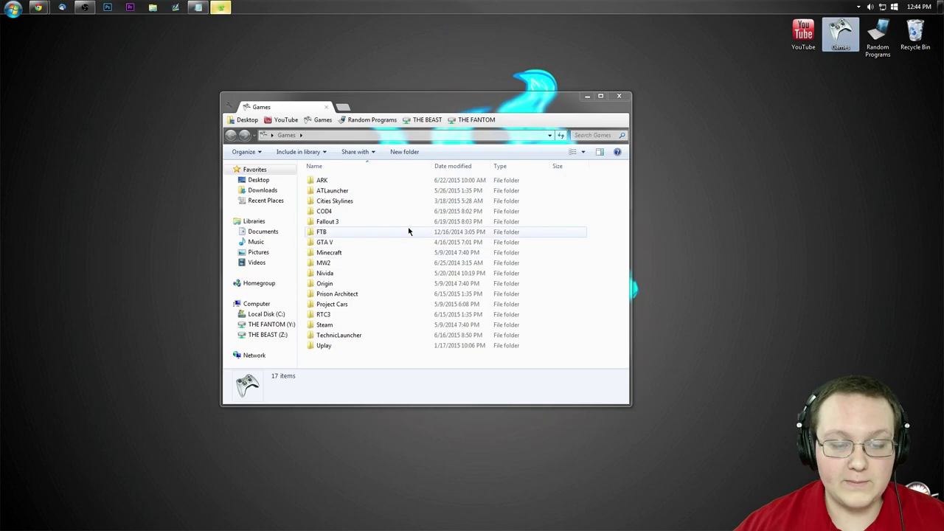
# Launch Minecraft from Games\Minecraft and edit the NicsGames profile.
pyautogui.doubleClick(332, 252)
pyautogui.click(334, 183)
pyautogui.doubleClick(333, 183)
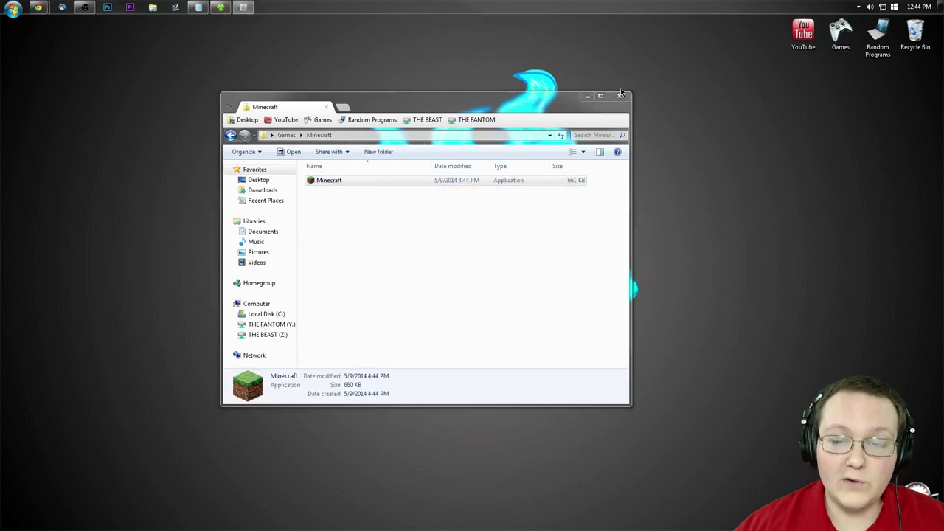
pyautogui.click(620, 96)
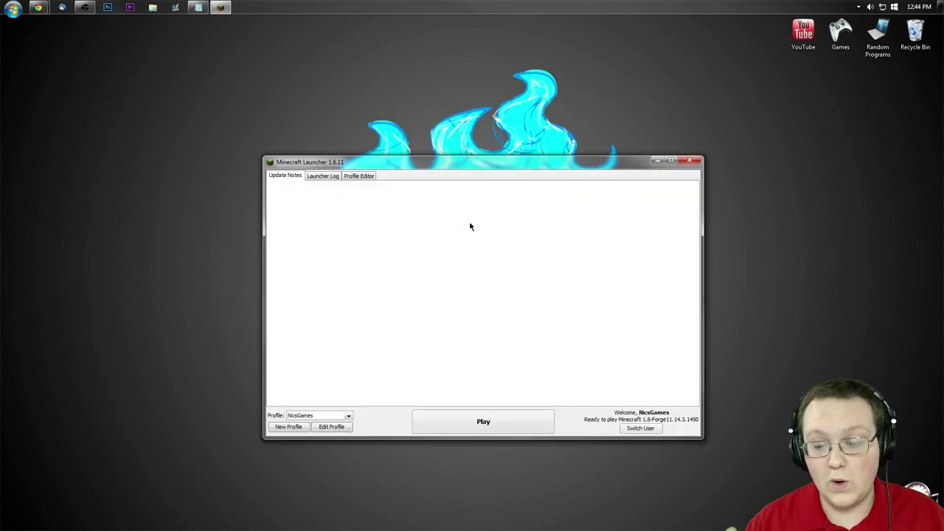
pyautogui.click(298, 417)
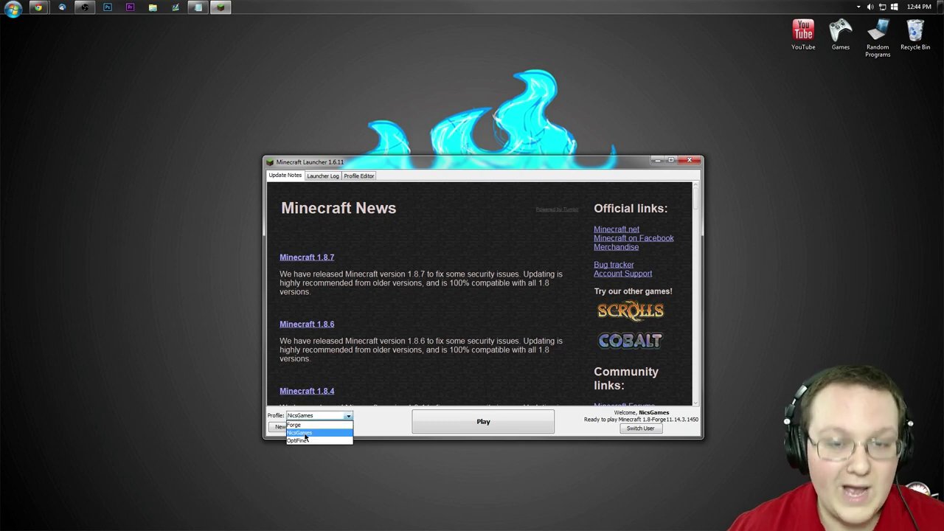
pyautogui.click(305, 434)
pyautogui.click(331, 426)
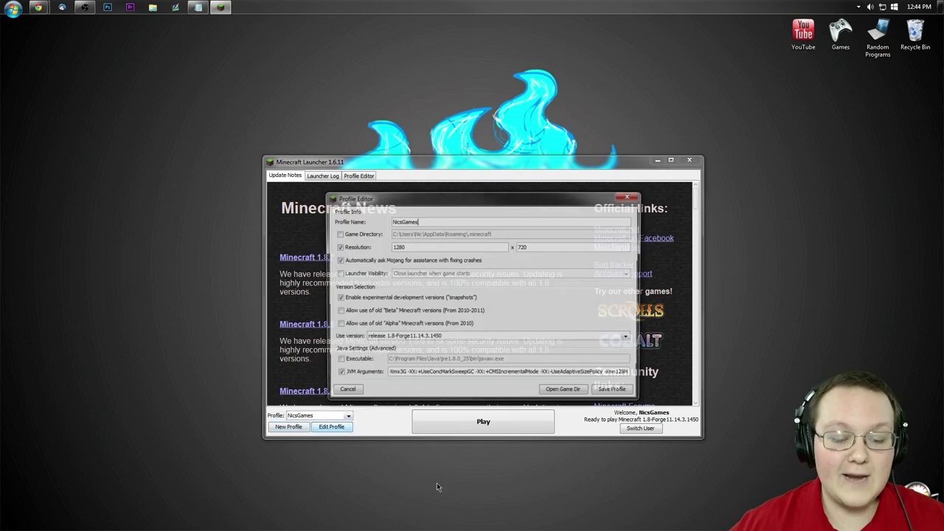
# Set Use version to release 1.8-Forge11.14.3.1450, save the profile, and play.
pyautogui.click(374, 339)
pyautogui.click(369, 357)
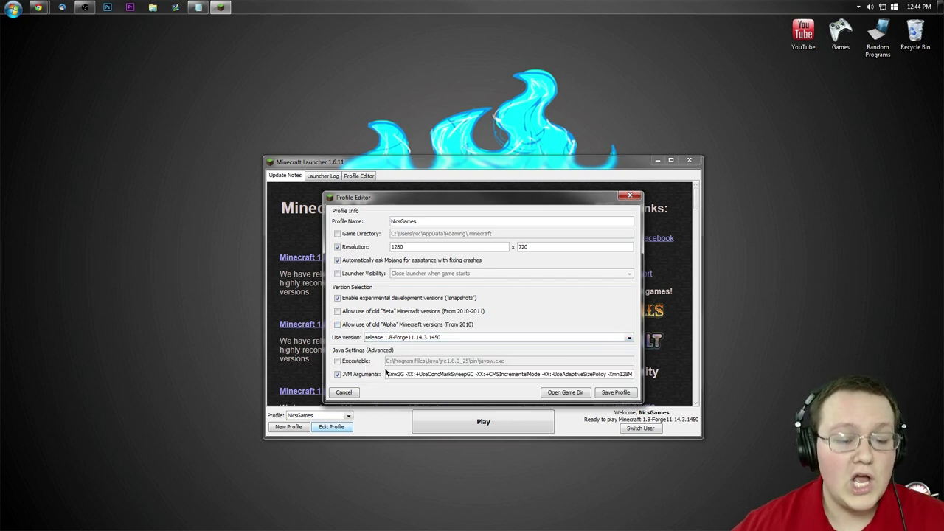
pyautogui.click(371, 338)
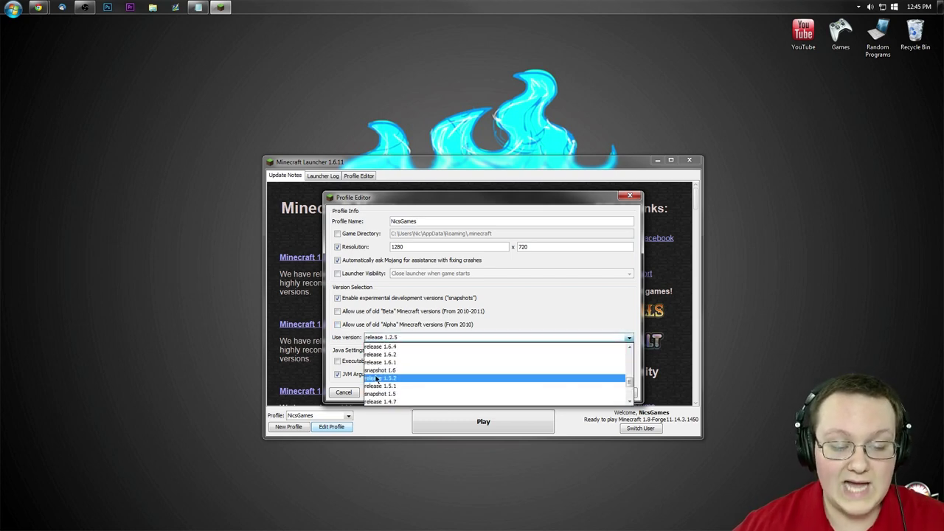
pyautogui.scroll(10, 383, 361)
pyautogui.click(383, 355)
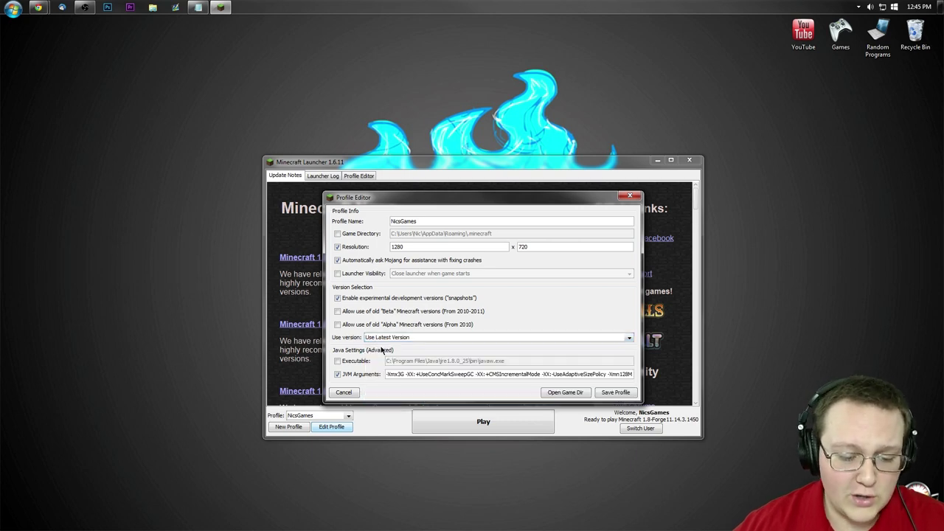
pyautogui.click(382, 337)
pyautogui.click(380, 355)
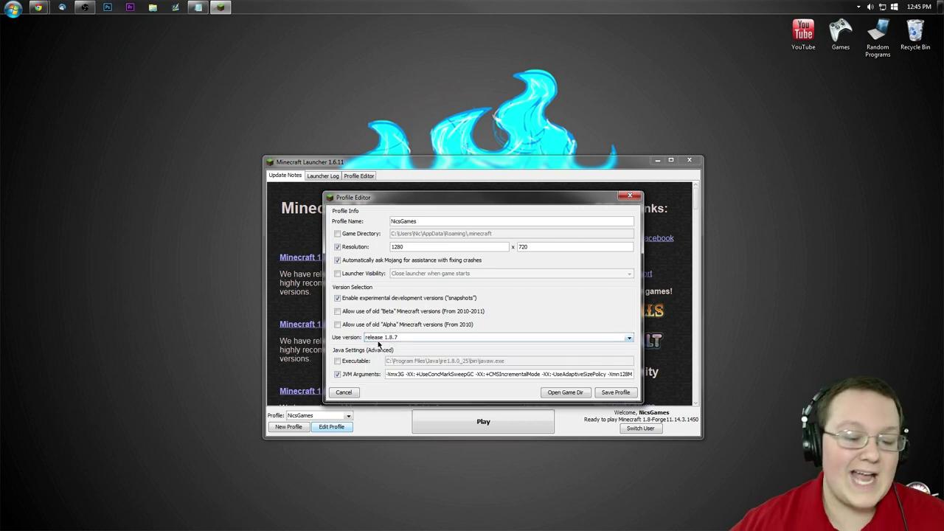
pyautogui.click(372, 338)
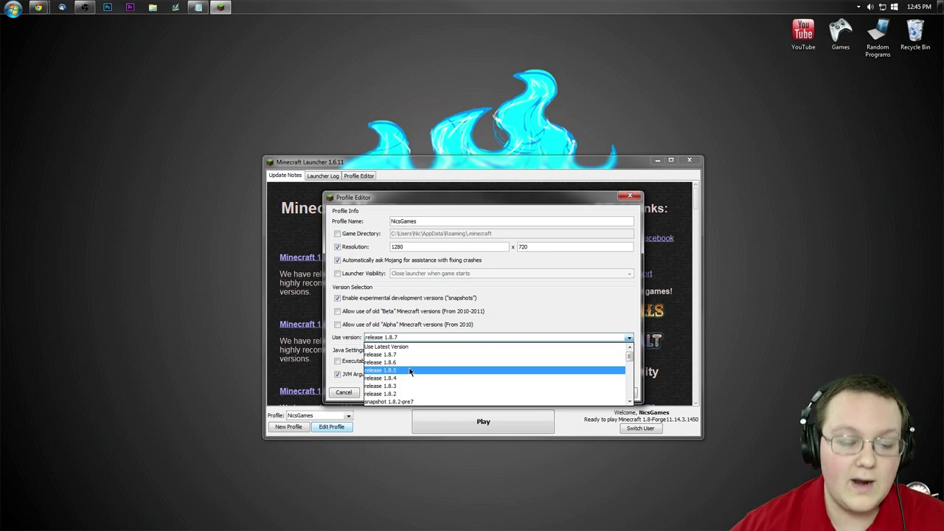
pyautogui.scroll(-10, 410, 371)
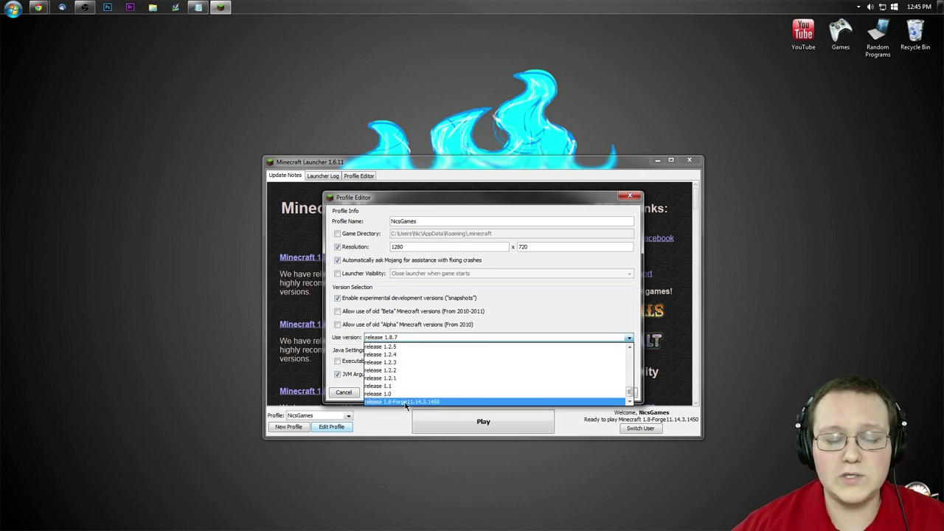
pyautogui.click(405, 402)
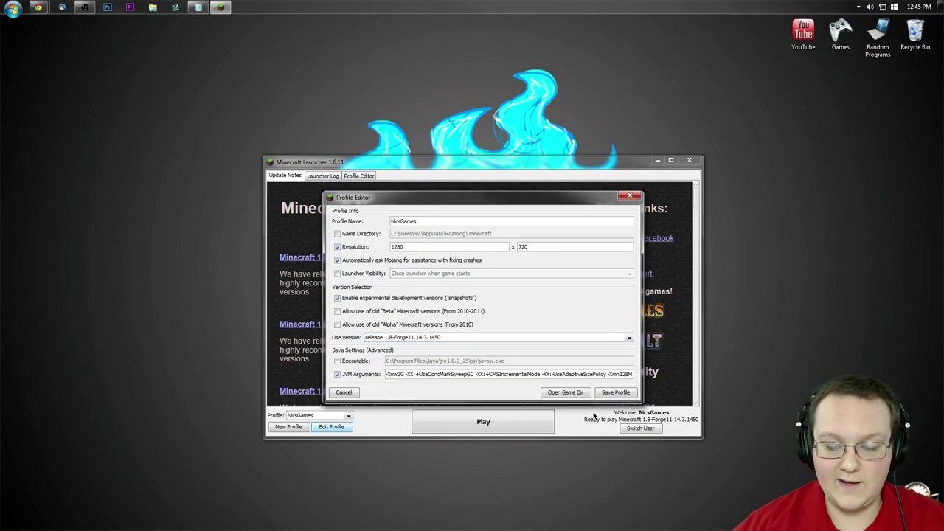
pyautogui.click(612, 395)
pyautogui.click(484, 423)
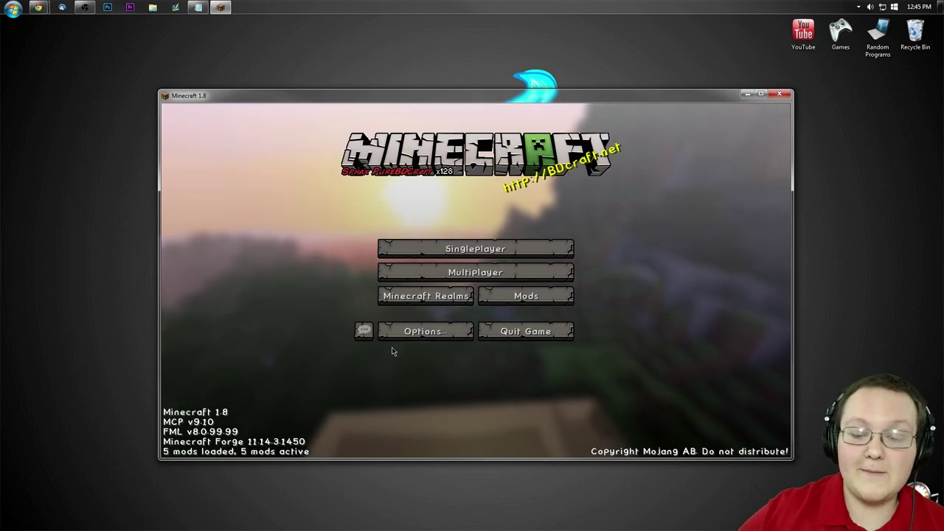
# Check RikMuld's Core and The Camping Mod 2 in the Mods list, then go to Singleplayer.
pyautogui.click(533, 301)
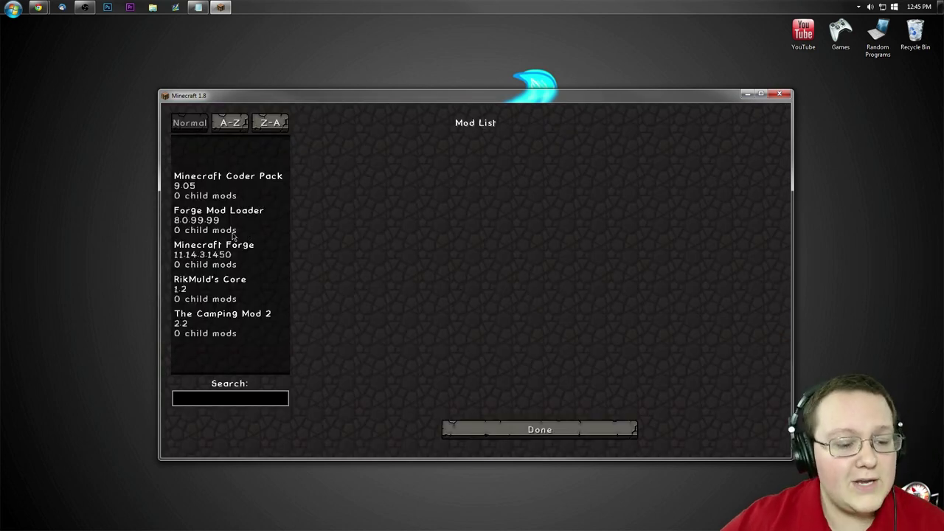
pyautogui.click(216, 295)
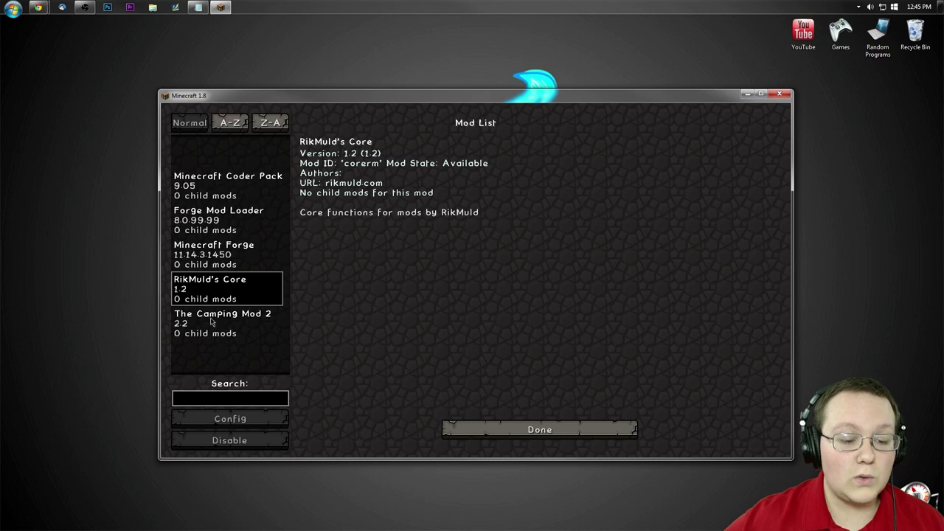
pyautogui.click(211, 322)
pyautogui.click(548, 427)
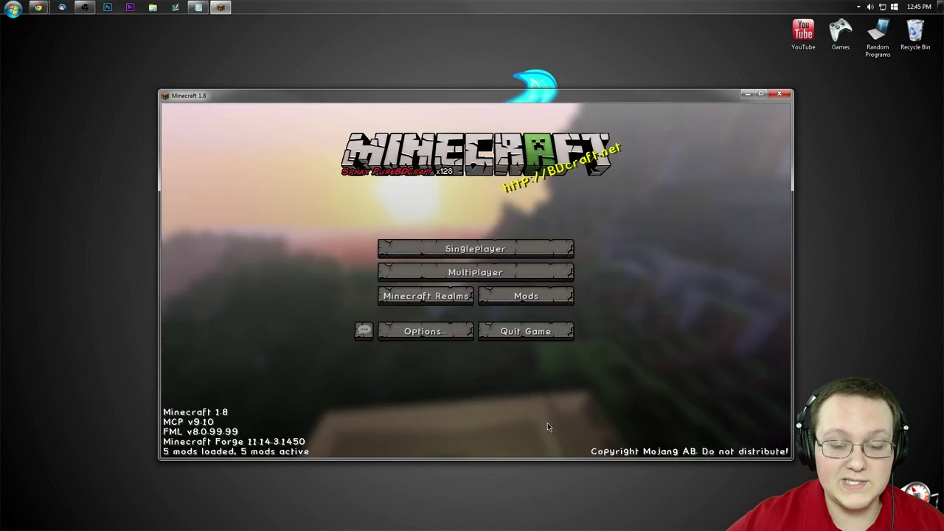
pyautogui.click(436, 251)
# Load New World, accept the missing-item removal, and open The Camping Mod creative tab.
pyautogui.doubleClick(424, 159)
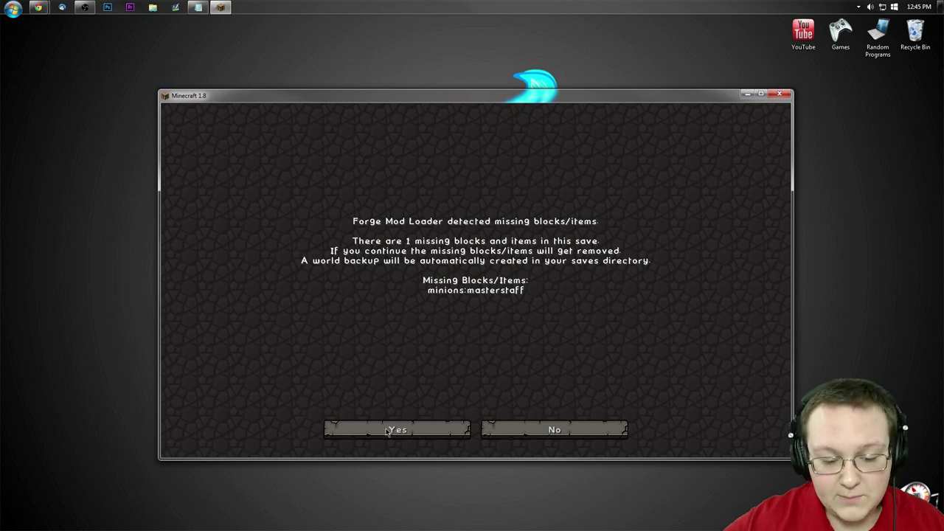
pyautogui.click(388, 433)
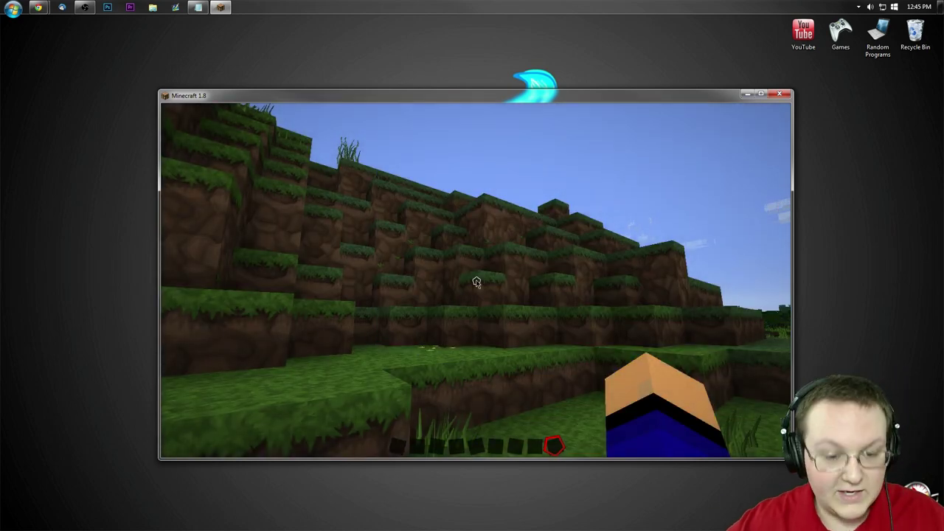
pyautogui.press('e')
pyautogui.click(562, 174)
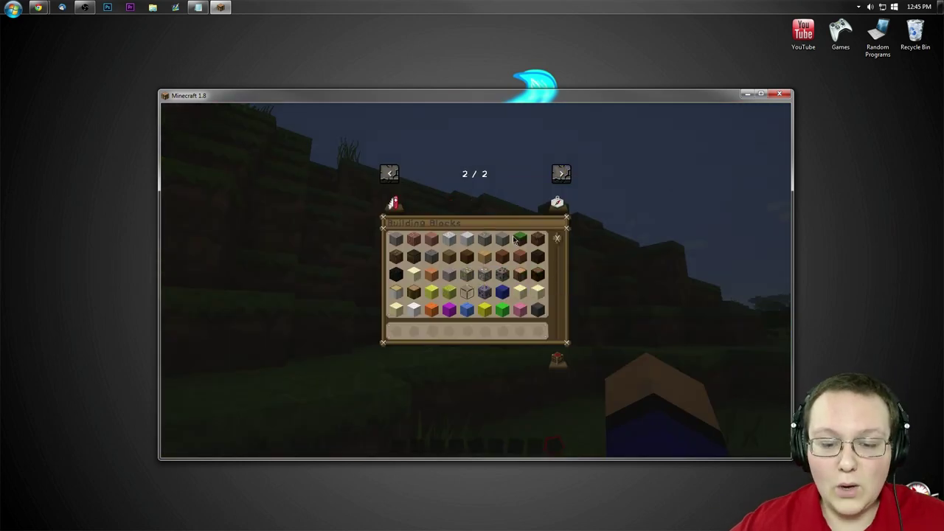
pyautogui.click(395, 203)
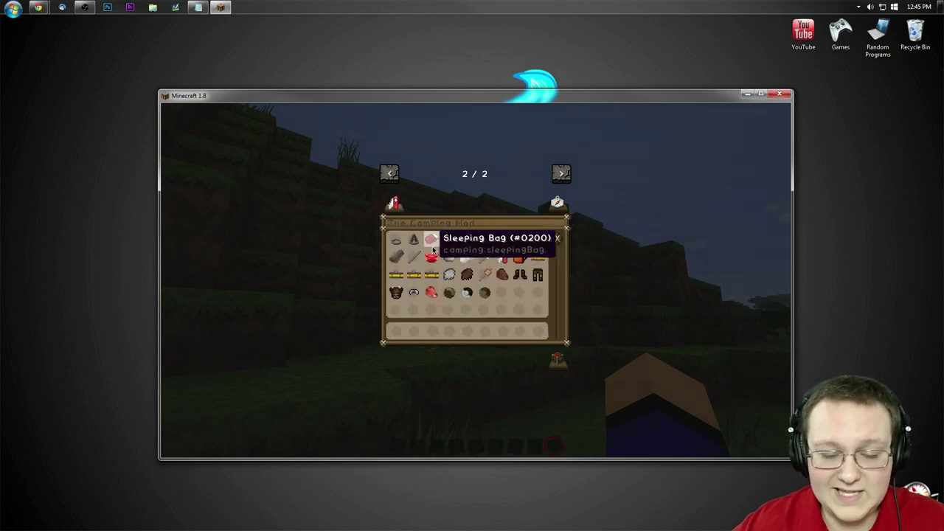